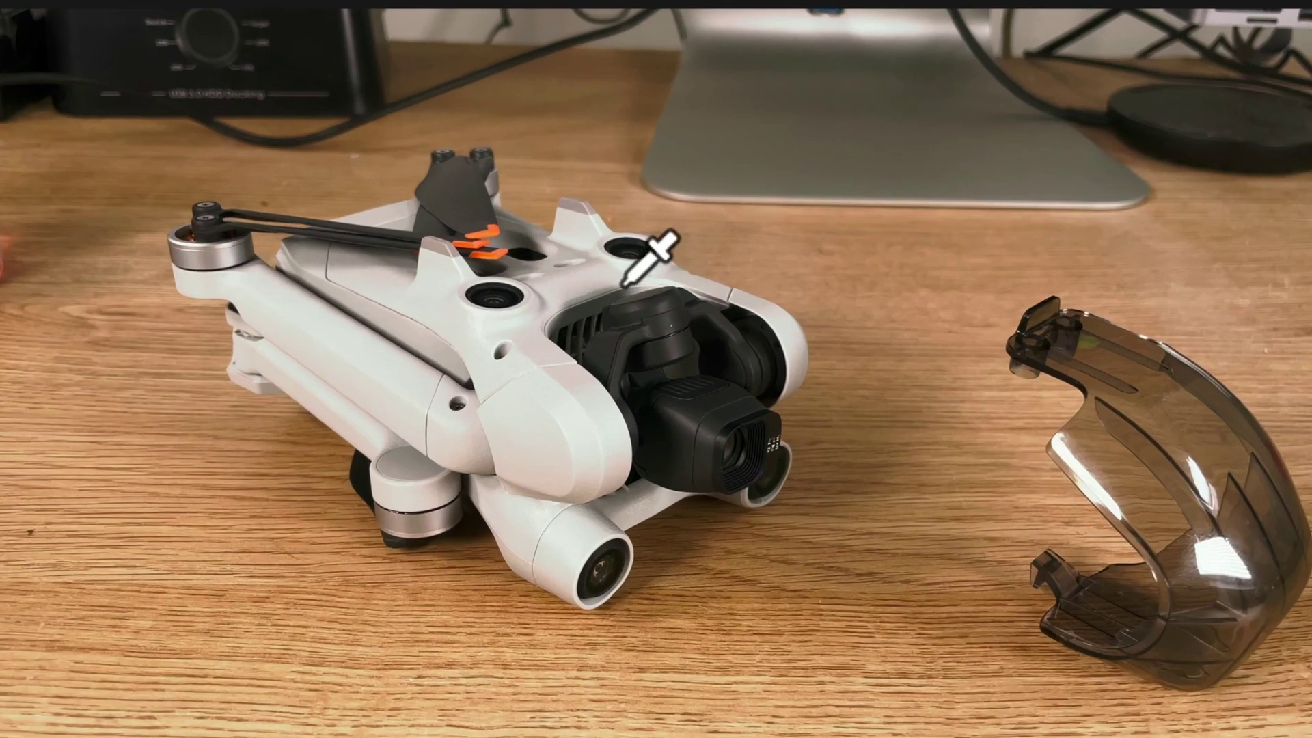
Grab the drone frame as a gallery still and start exporting it as an image.
right_click(642, 187)
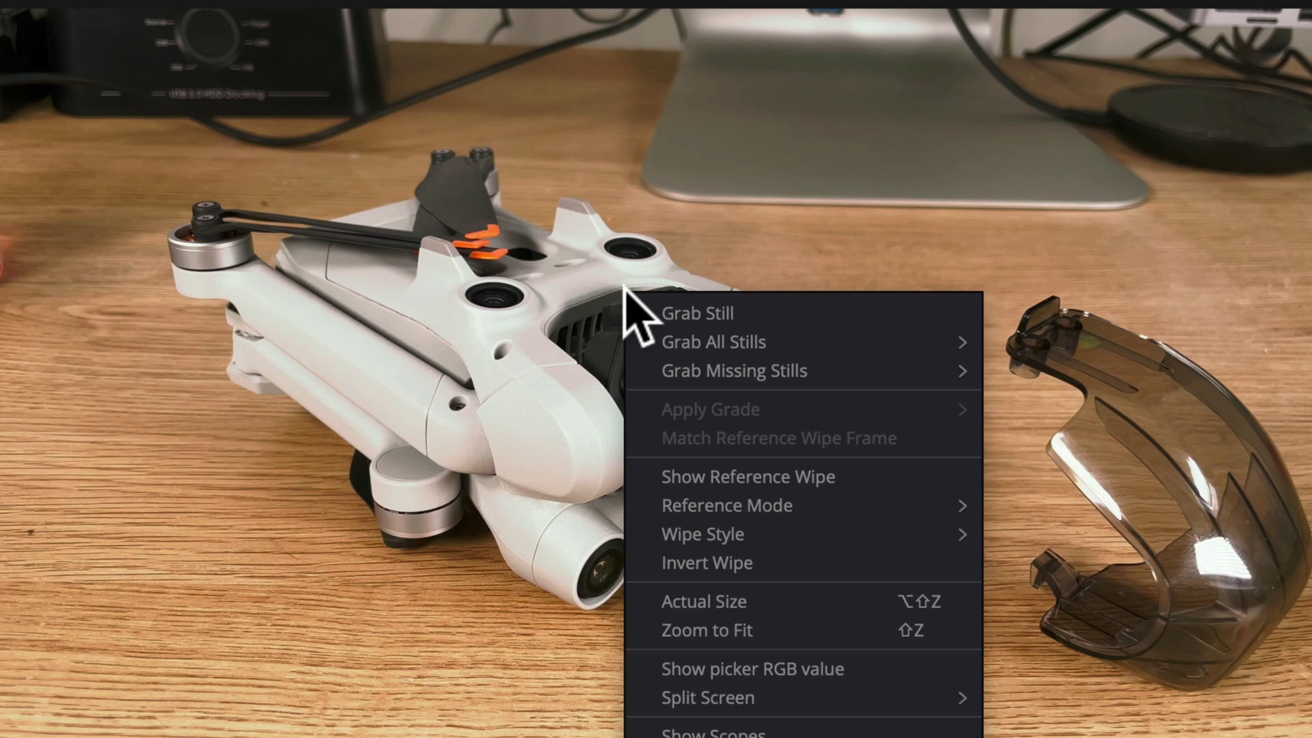
left_click(863, 308)
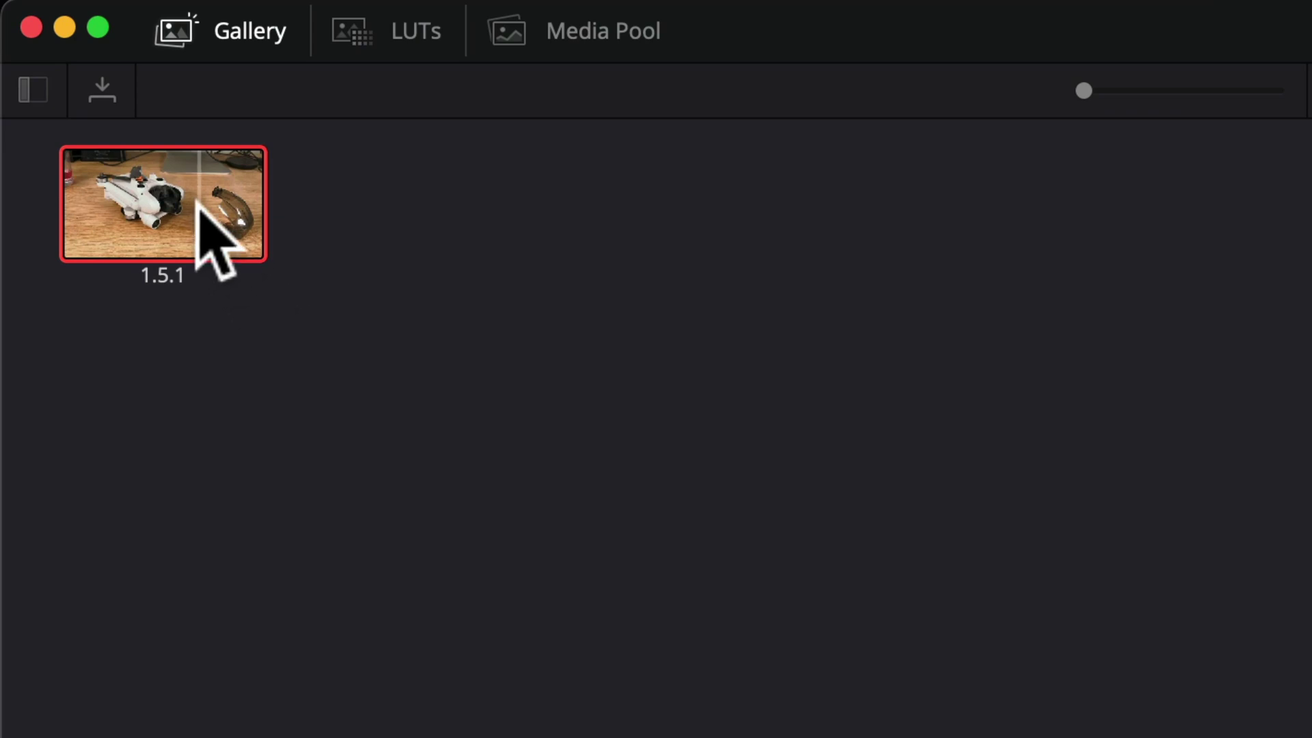
right_click(196, 201)
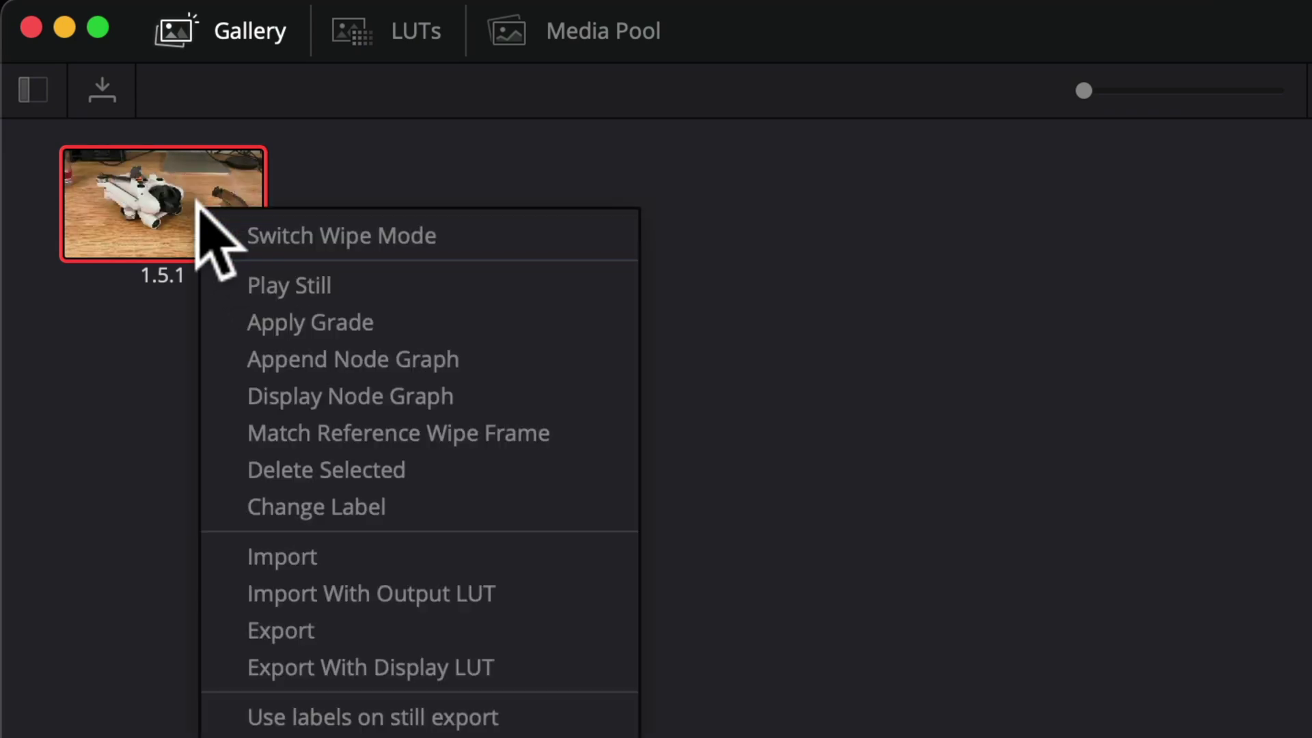
left_click(455, 633)
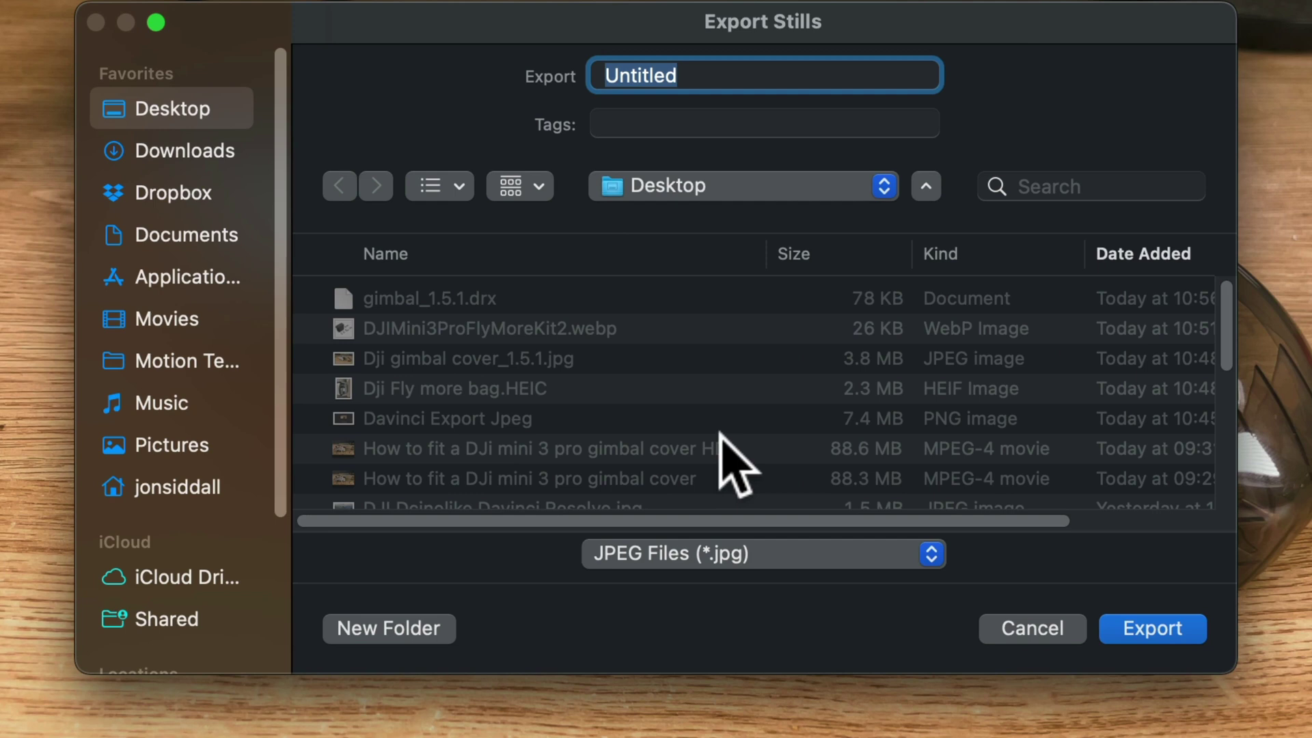
Export the still to the desktop as a JPEG named Gimbal.
left_click(731, 563)
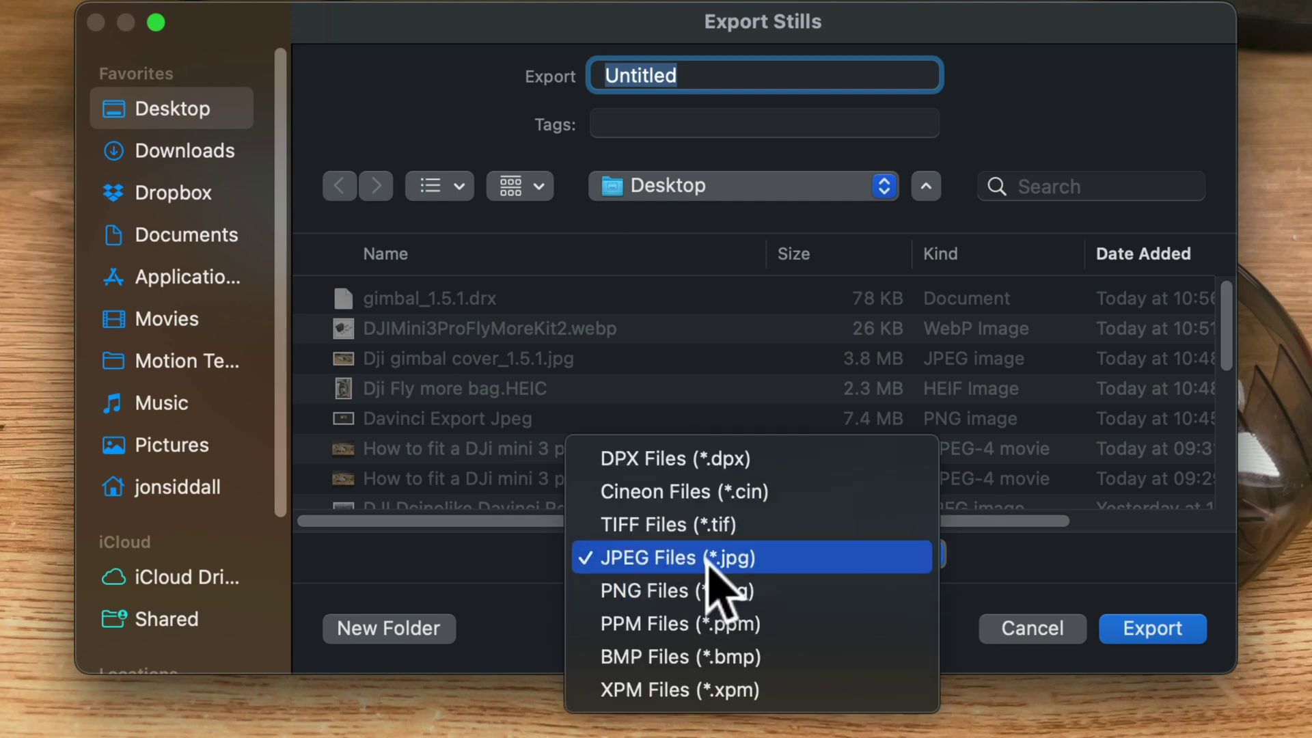
left_click(666, 561)
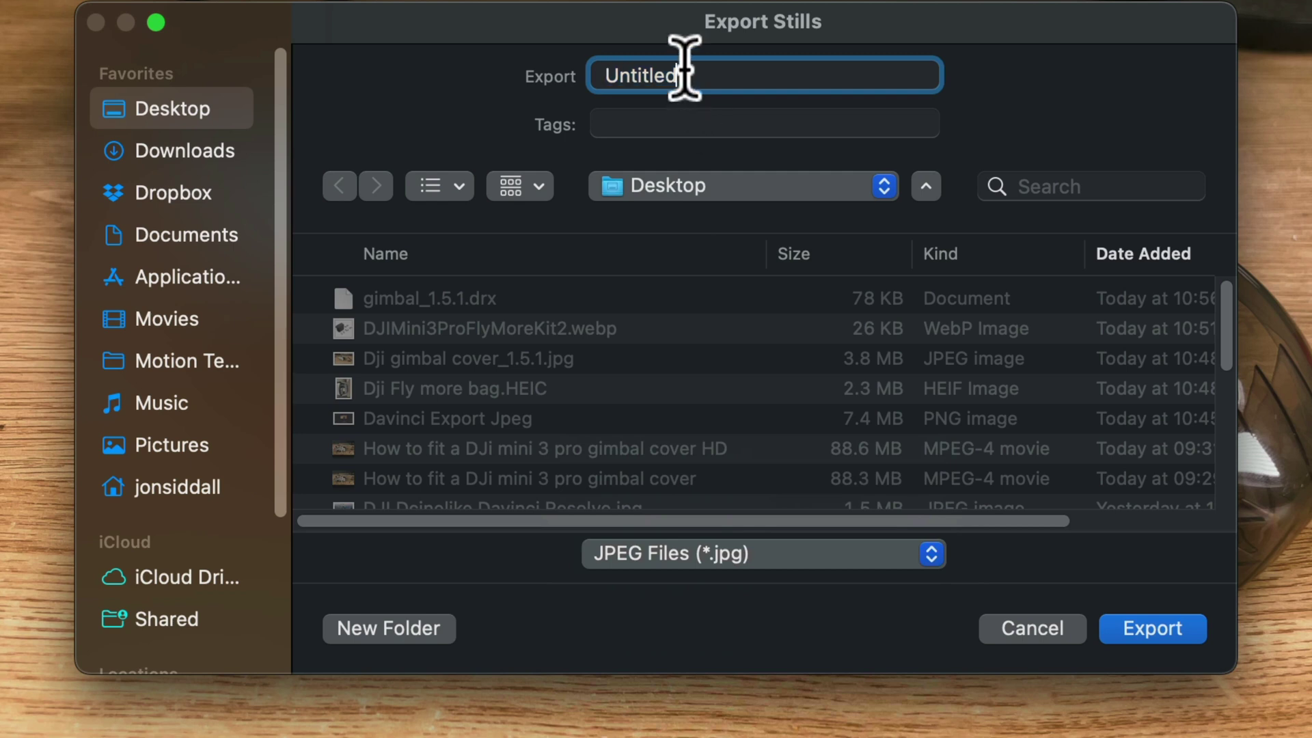
type("Gimbal")
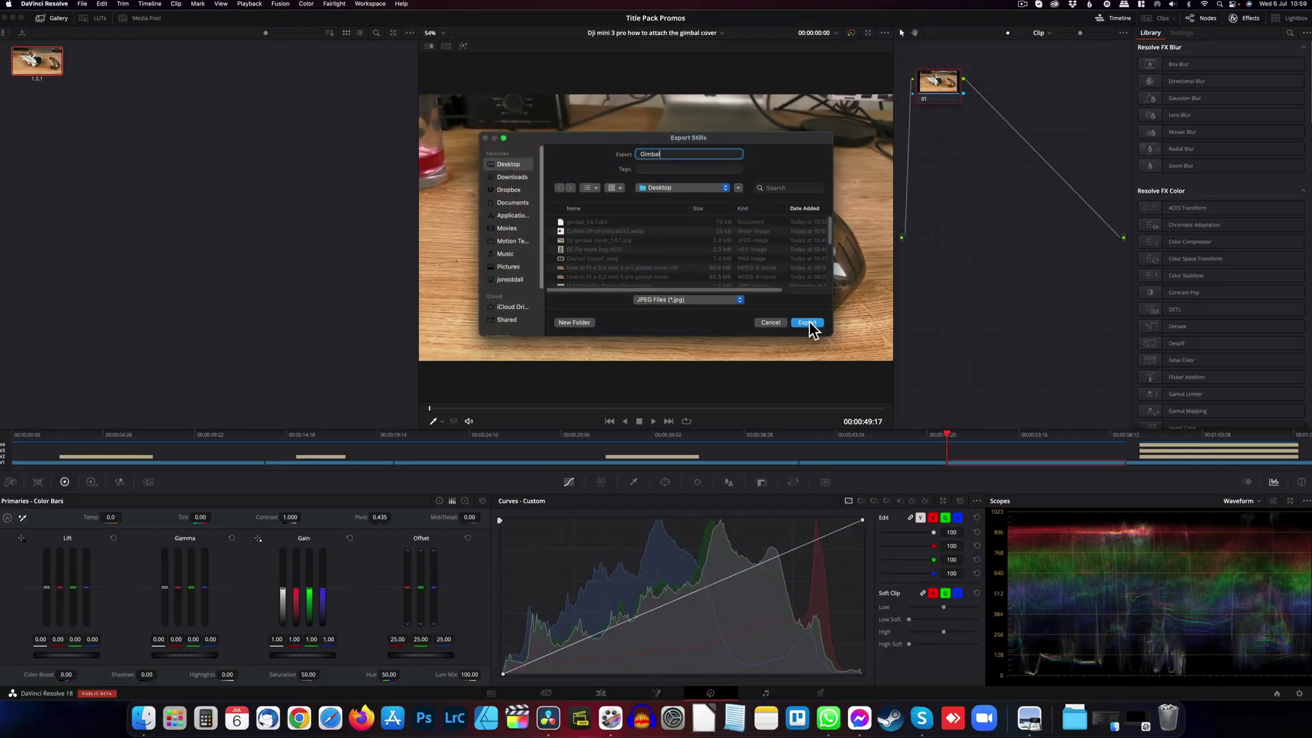
left_click(817, 313)
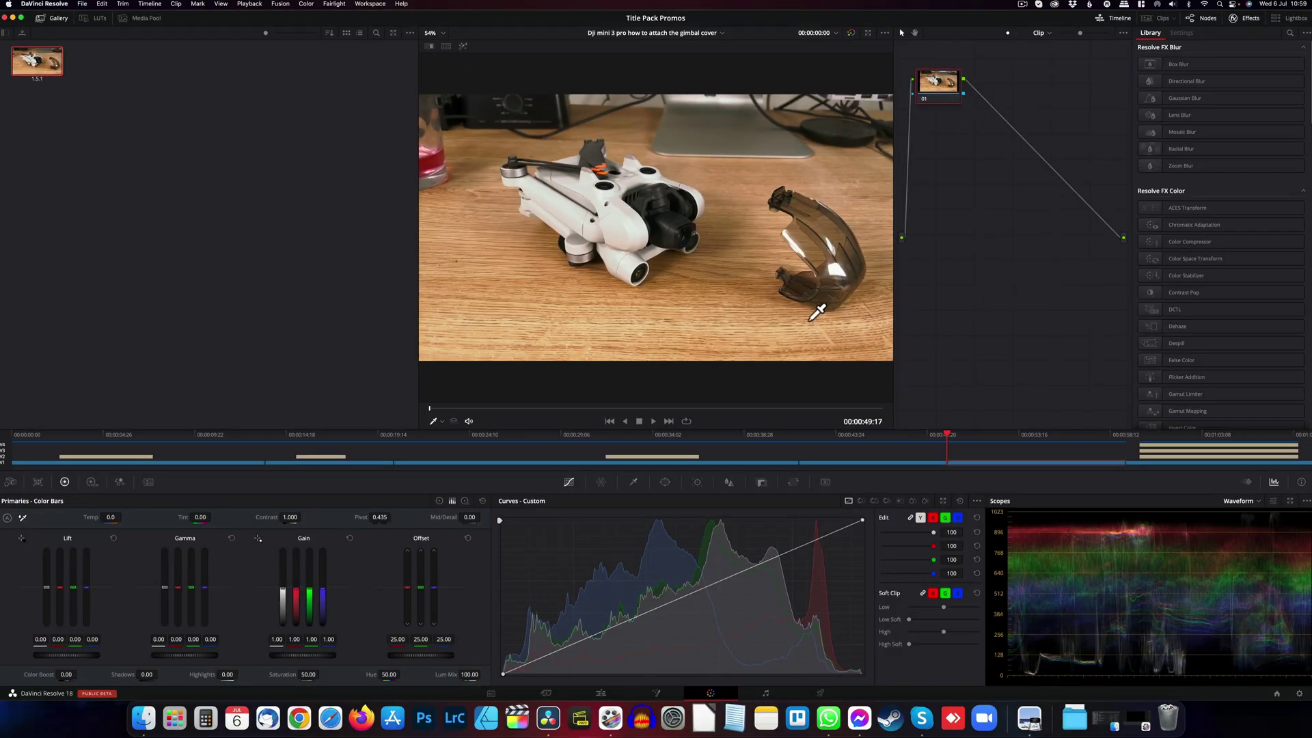
Hide Resolve and view Gimbal_1.5.1.jpg from the desktop in Preview.
left_click(19, 21)
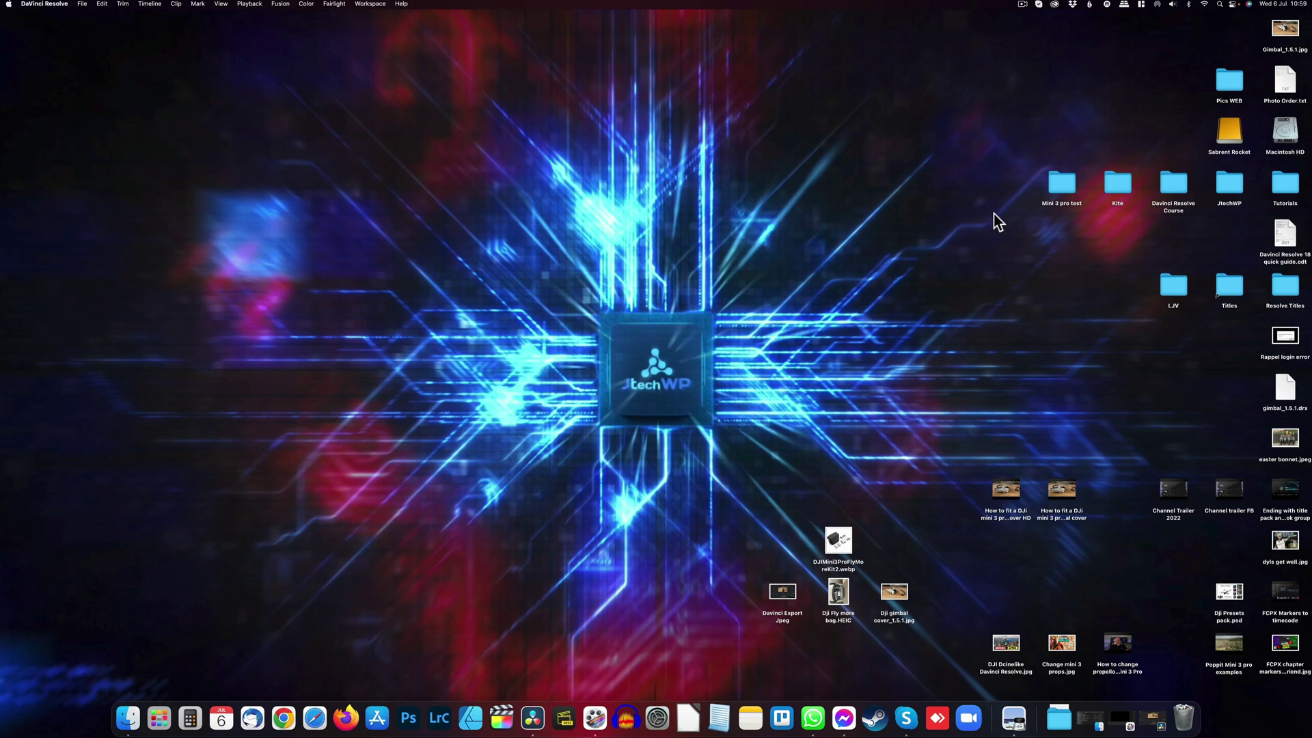
double_click(1292, 34)
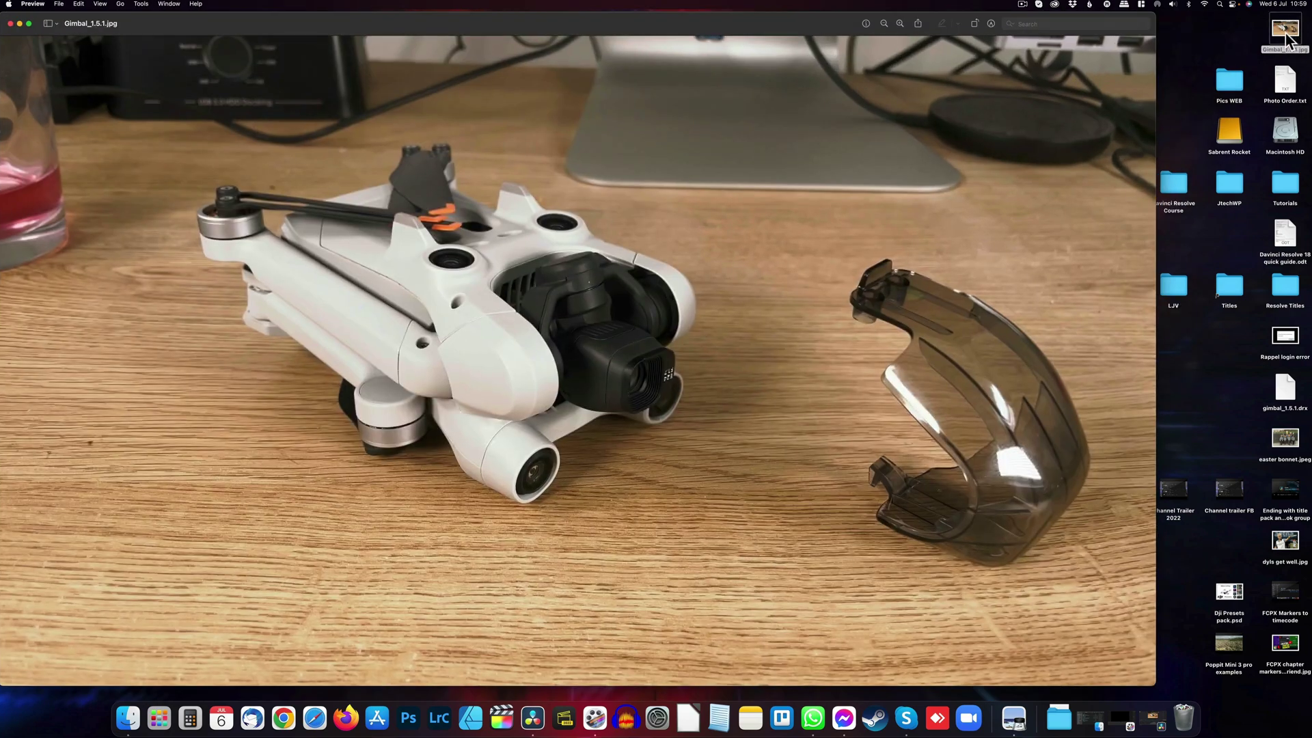